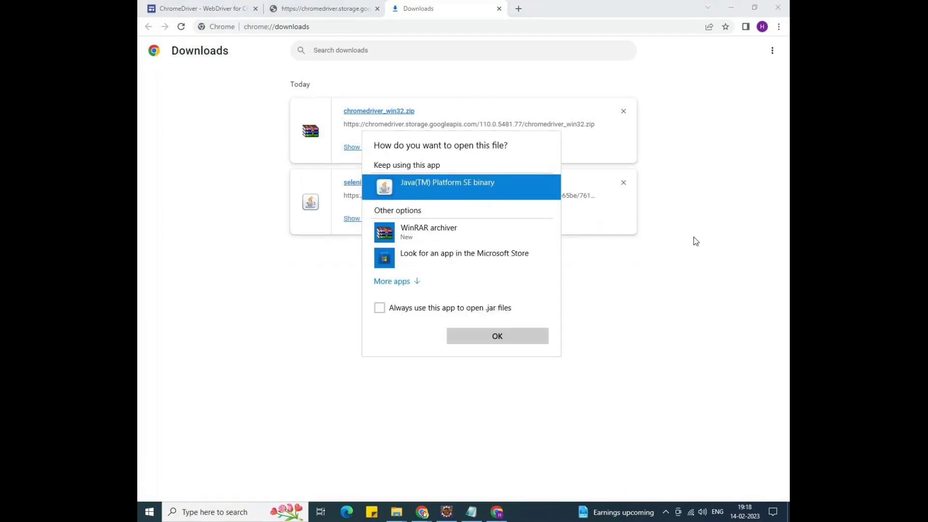
Return to the Selenium downloads page and open the geckodriver releases page through the Firefox documentation.
left_click(678, 292)
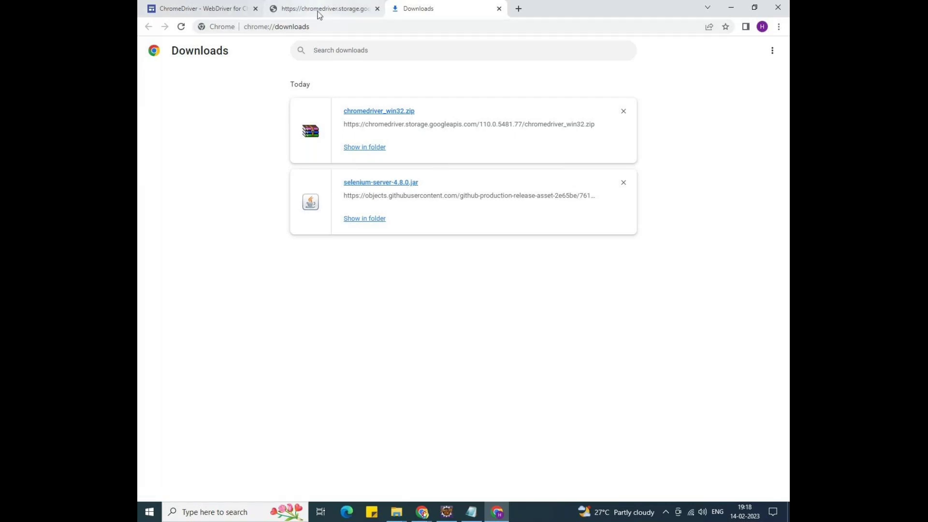
left_click(231, 14)
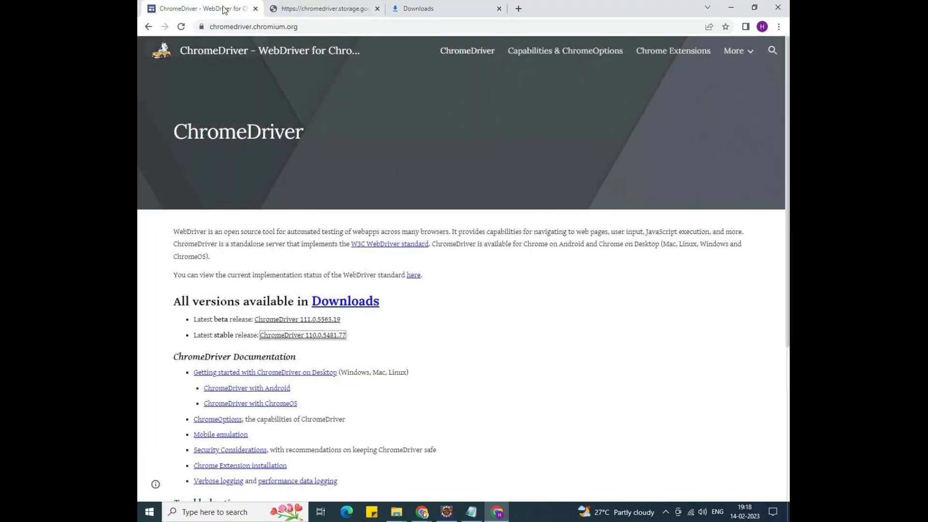
left_click(146, 27)
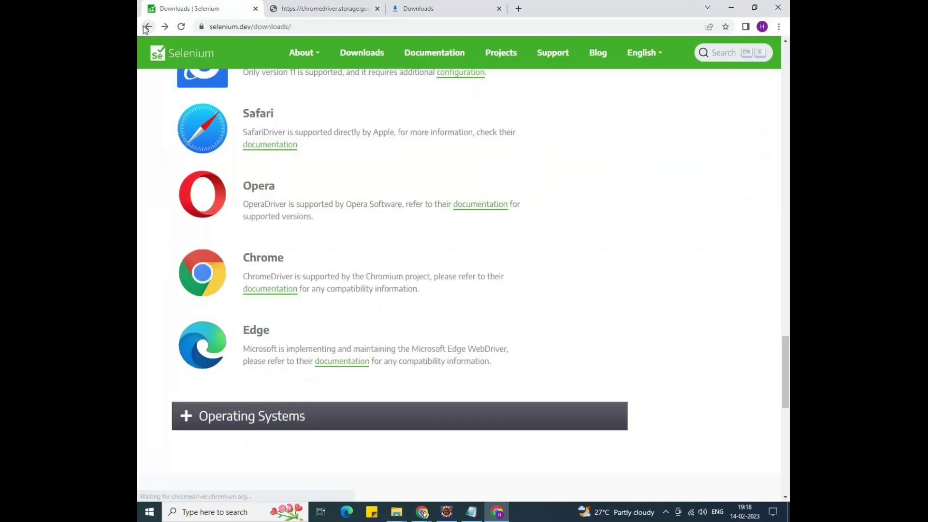
scroll(227, 255, "up", 3)
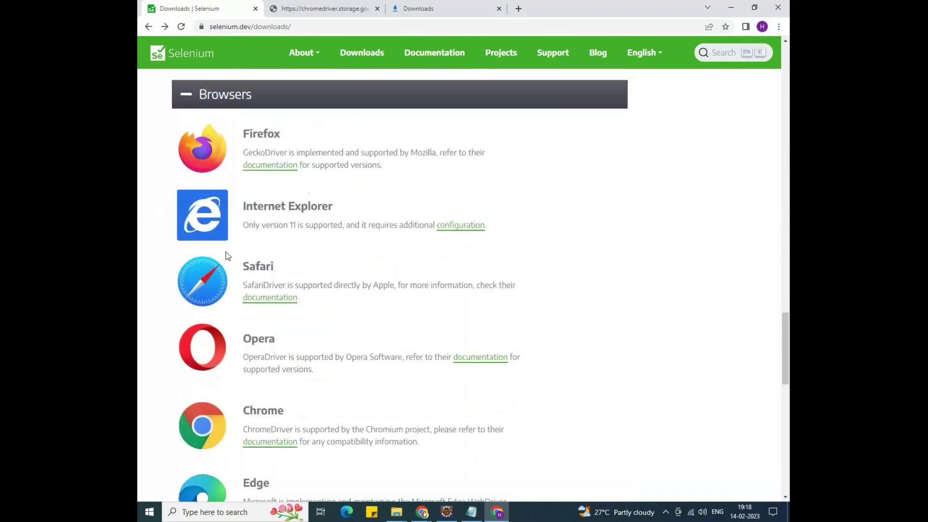
scroll(227, 255, "up", 1)
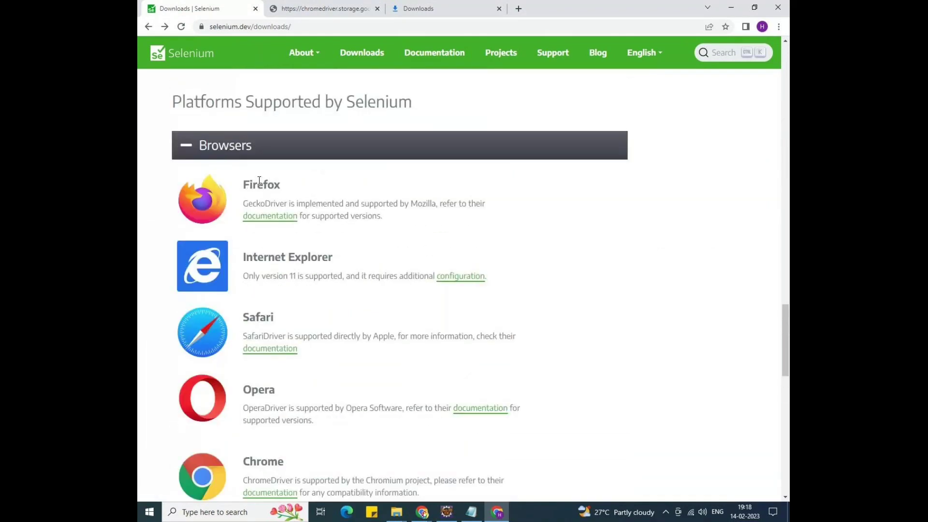
left_click(291, 217)
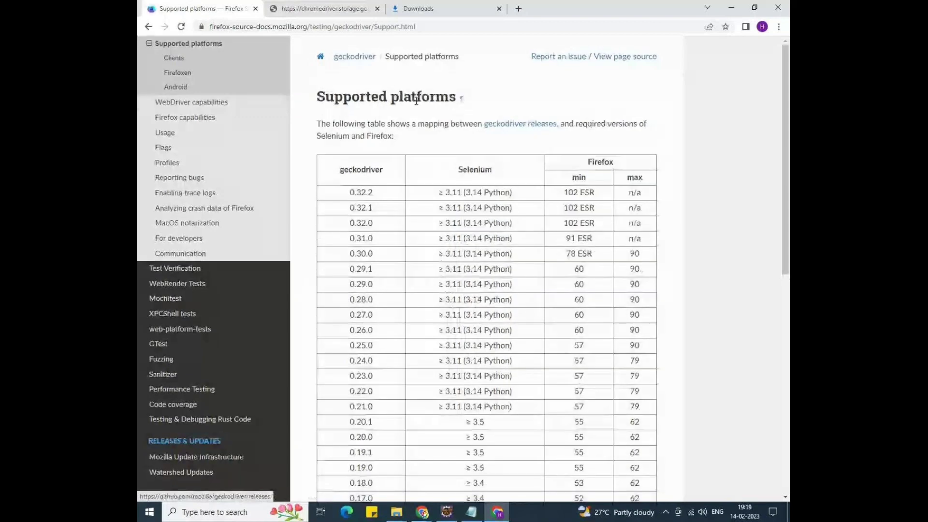
left_click(497, 126)
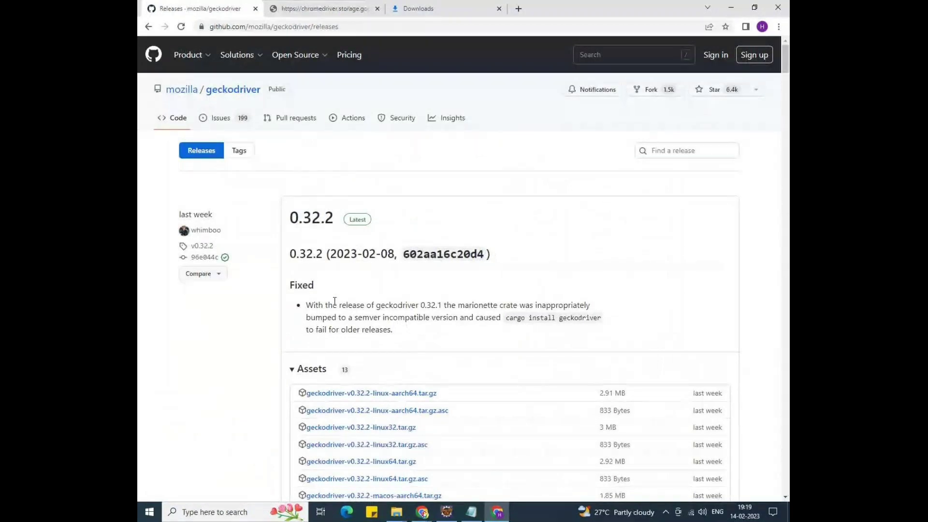
Download geckodriver-v0.32.2-win-aarch64.zip from the assets of release 0.32.2.
scroll(335, 301, "down", 4)
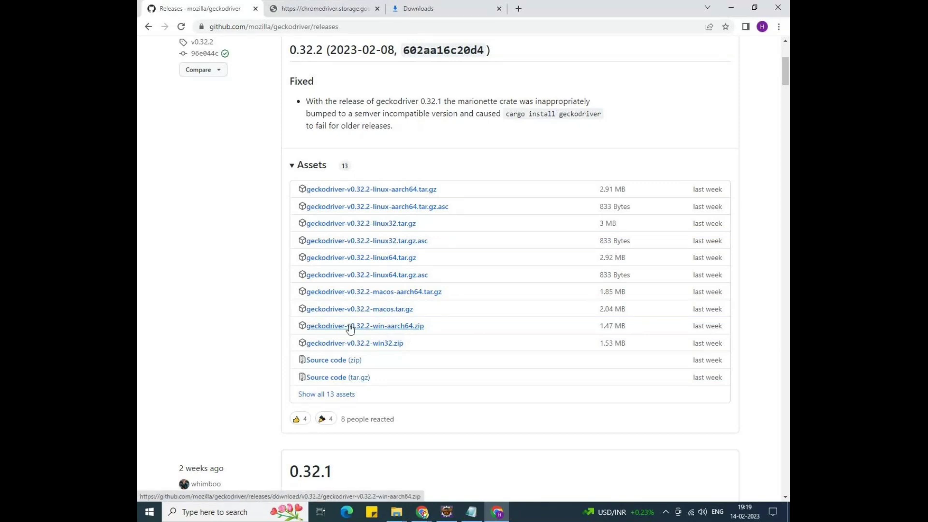
left_click(351, 326)
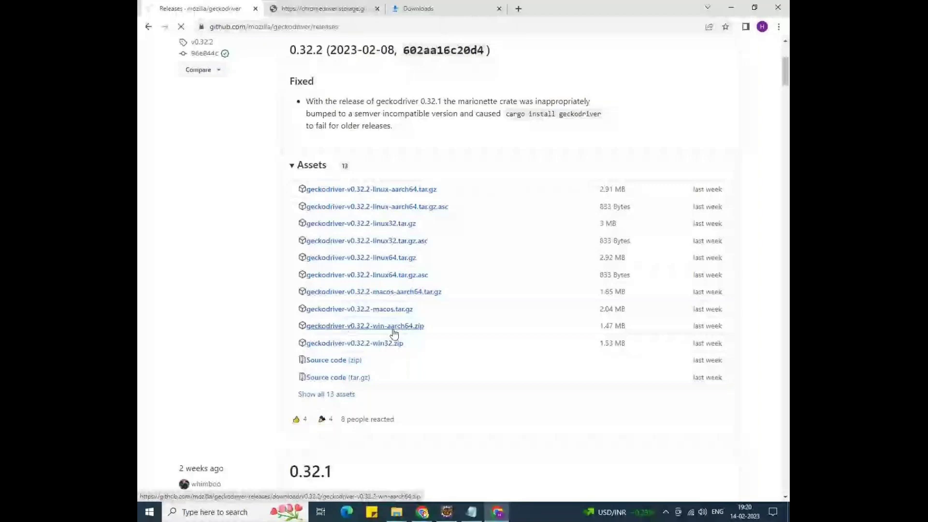
left_click(362, 332)
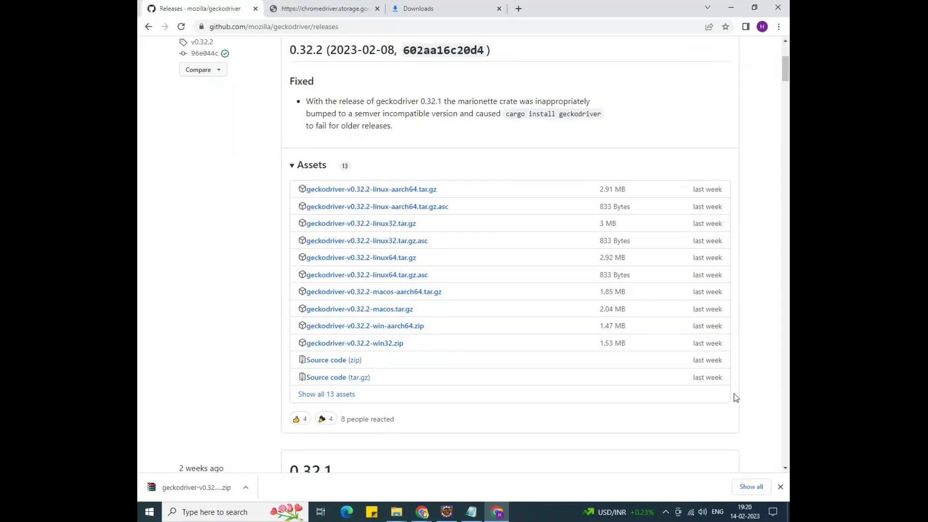
left_click(246, 487)
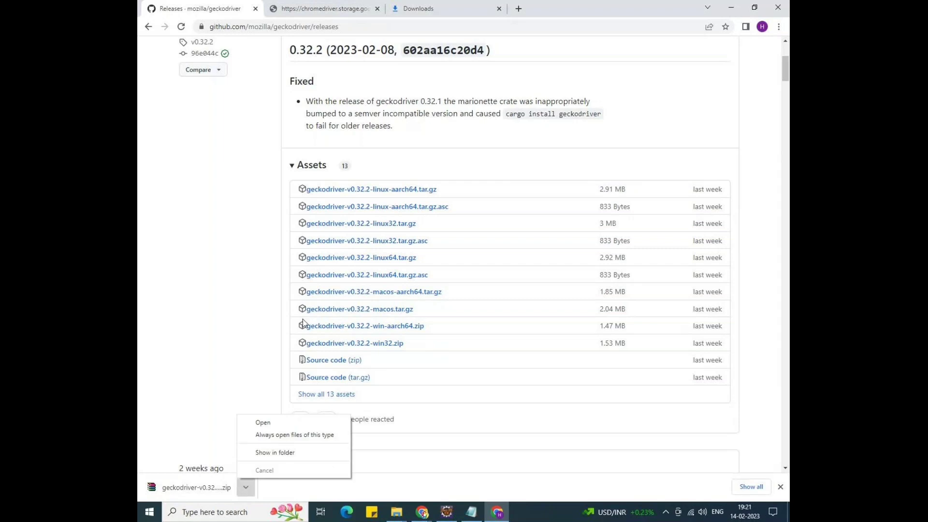
left_click(267, 332)
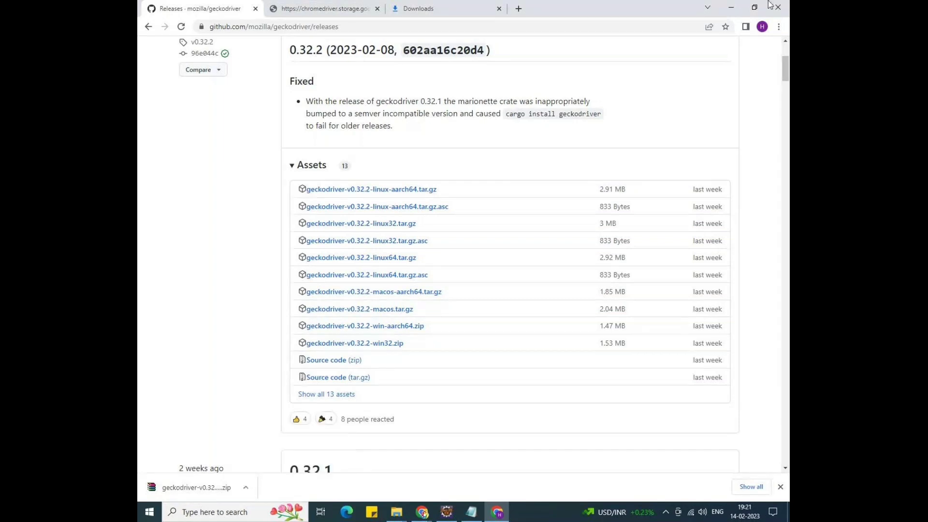
Minimize the browser, switch to File Explorer and open the Downloads folder.
left_click(731, 6)
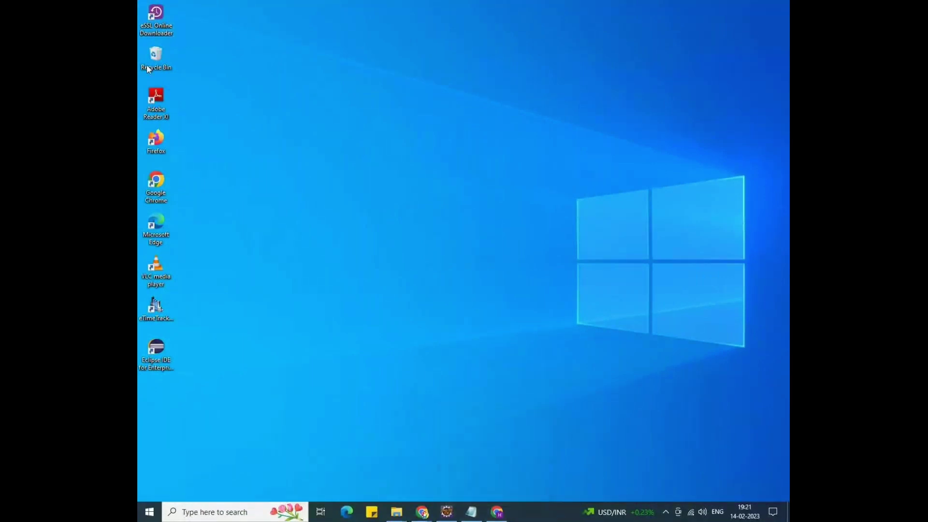
mouse_move(396, 512)
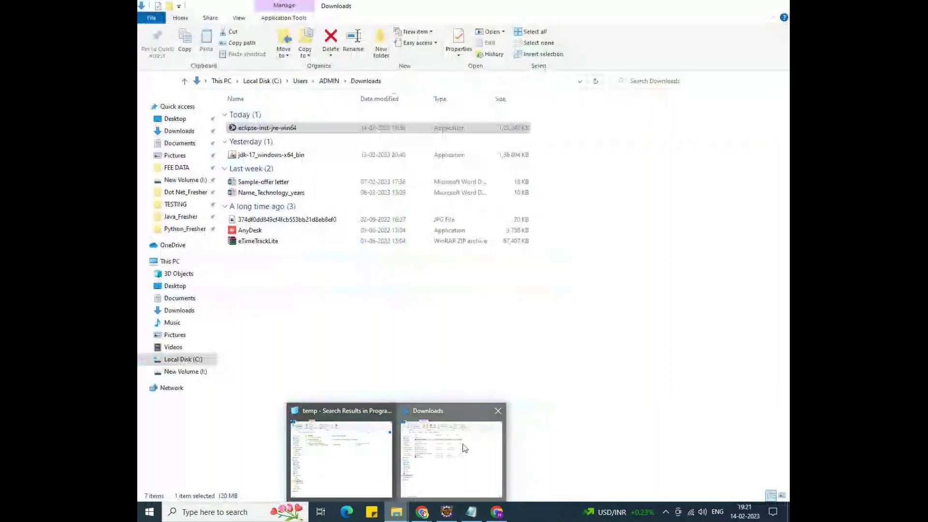
left_click(467, 442)
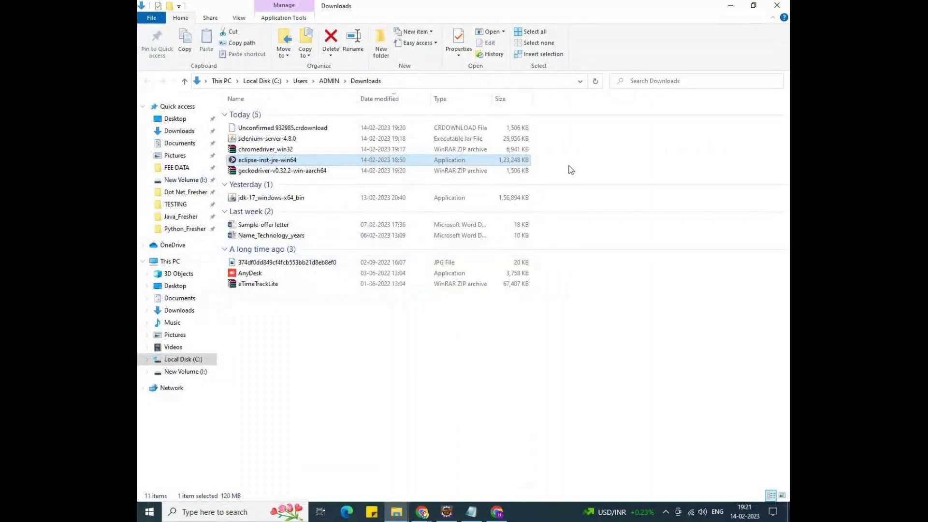
left_click(172, 134)
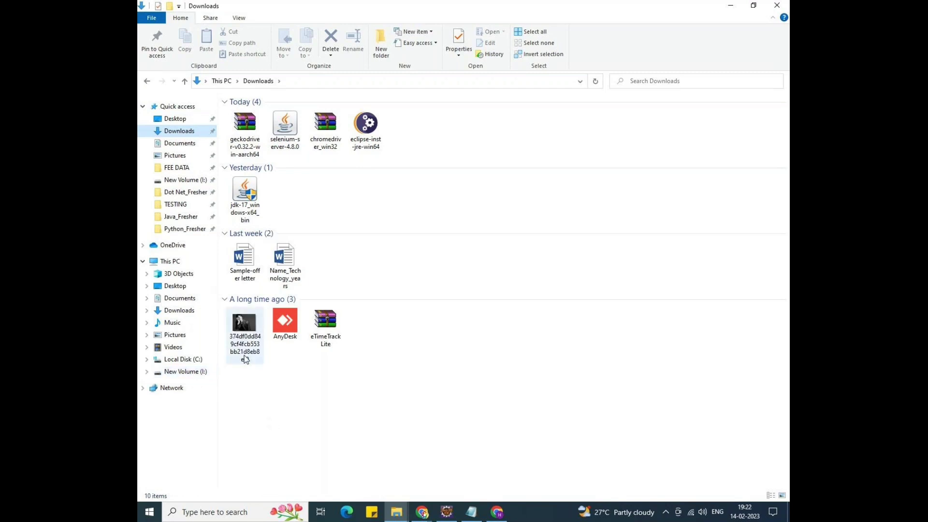
Create a folder named "Selenium softwares" on New Volume (I:) and open it.
left_click(198, 372)
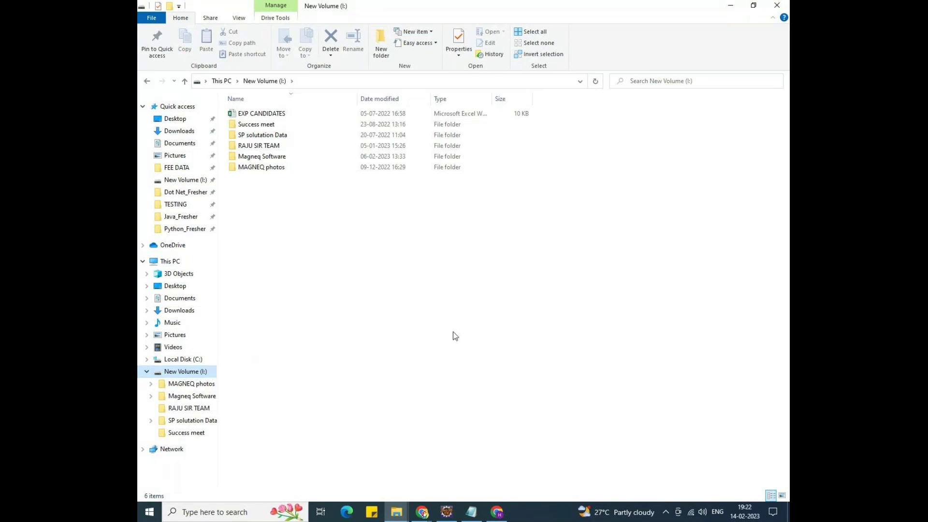
right_click(392, 247)
mouse_move(469, 246)
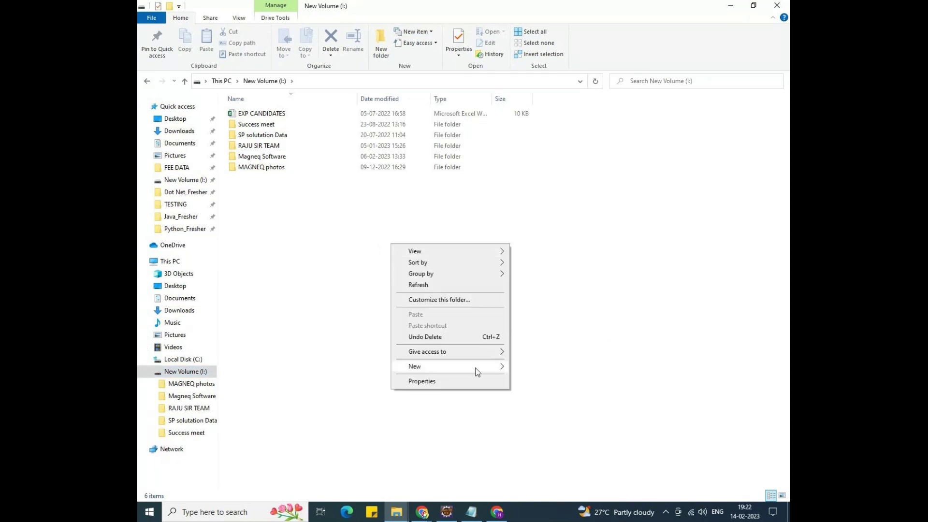
mouse_move(476, 368)
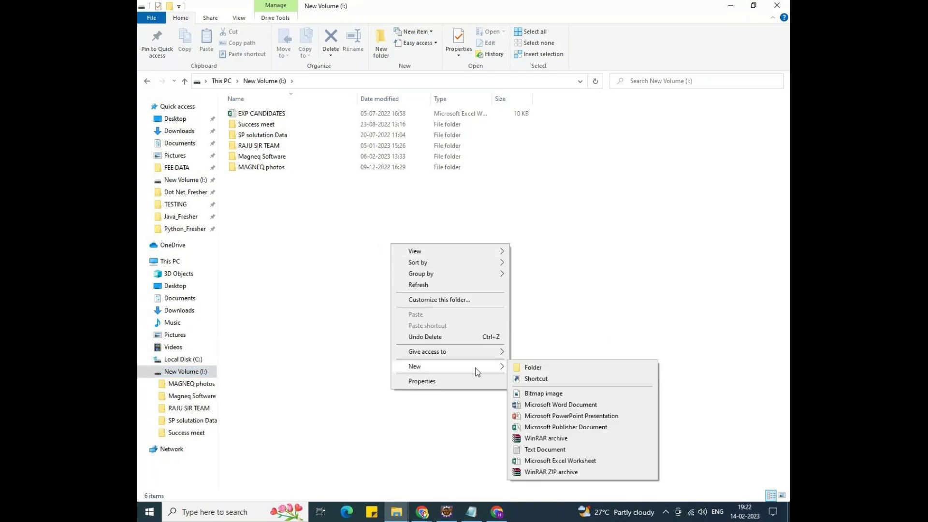
left_click(582, 367)
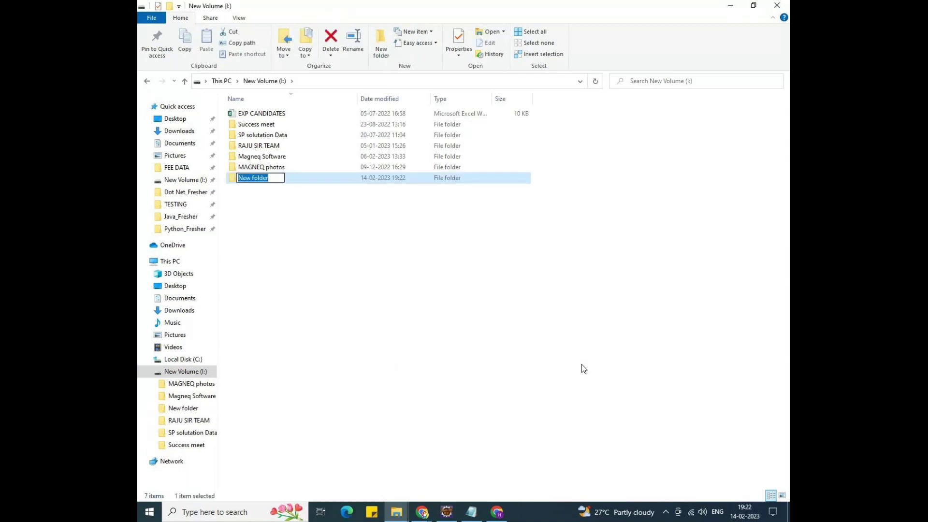
key("BackSpace")
type("Selenium softwa")
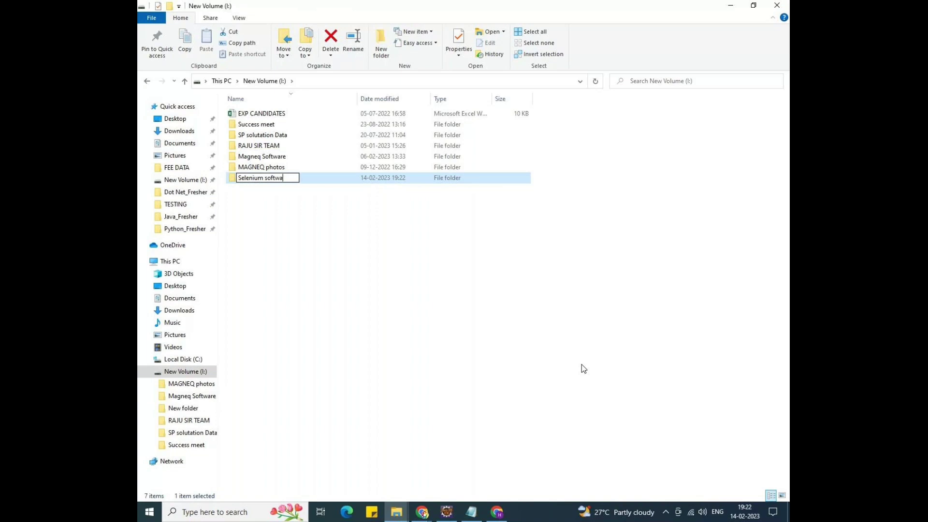
type("res")
left_click(549, 318)
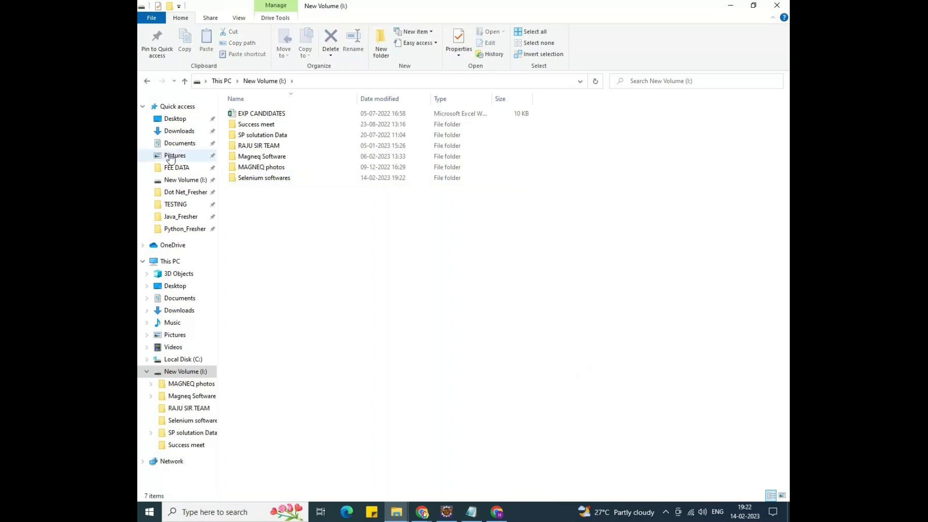
left_click(292, 179)
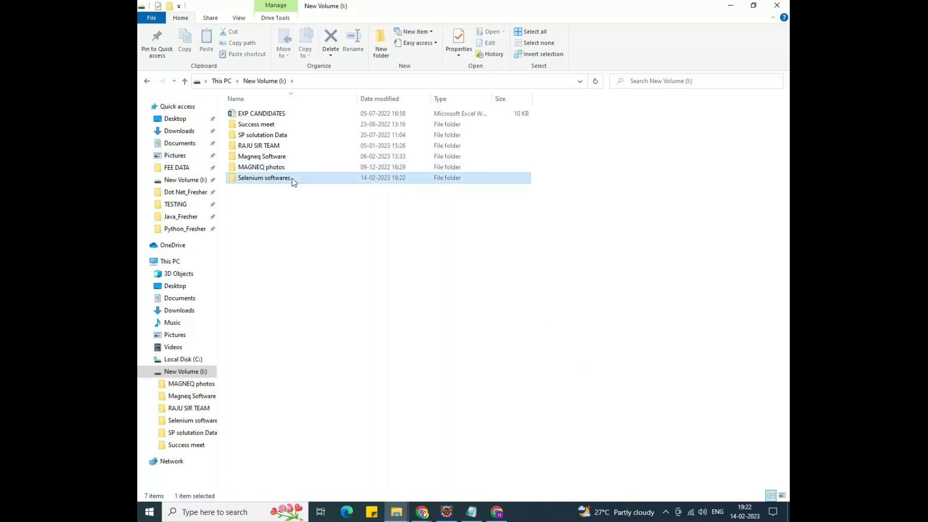
double_click(293, 179)
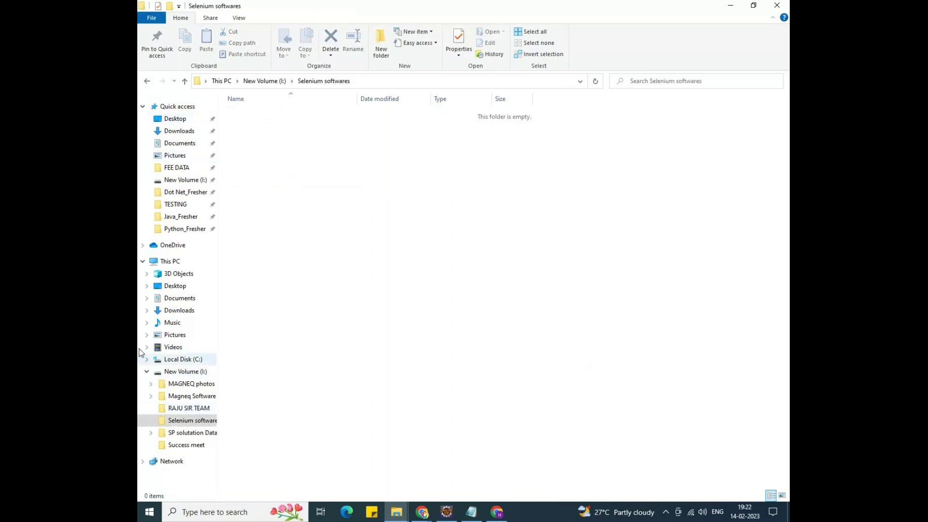
Copy the geckodriver-v0.32.2-win-aarch64, selenium-server-4.8.0 and chromedriver_win32 files from the Downloads folder.
left_click(147, 311)
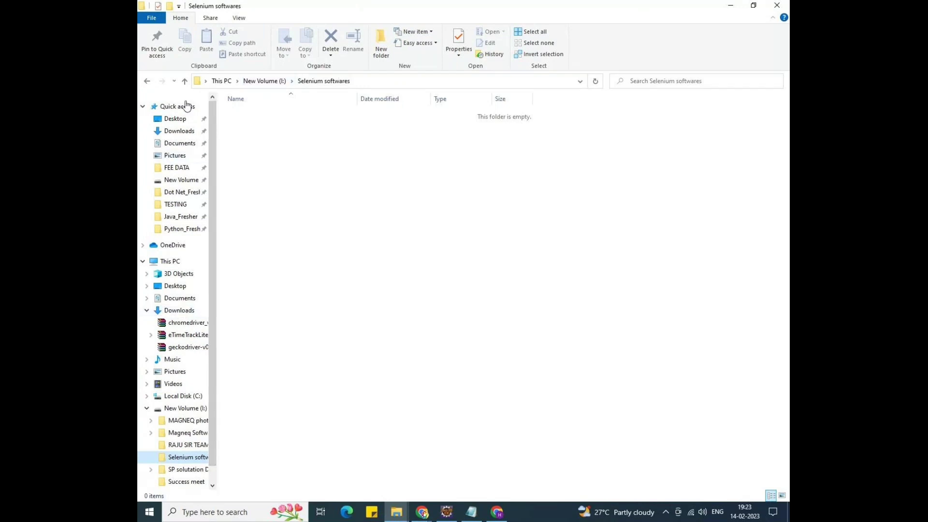
left_click(175, 135)
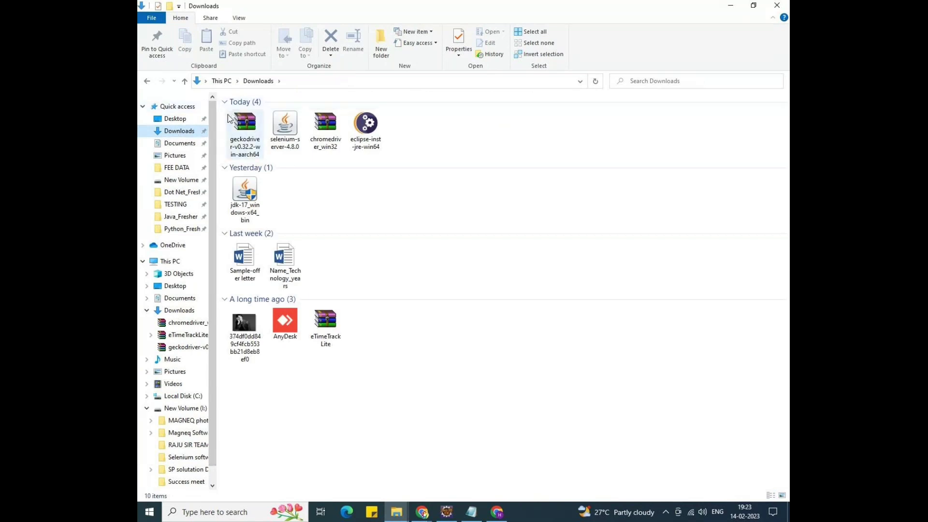
left_click_drag(223, 114, 337, 160)
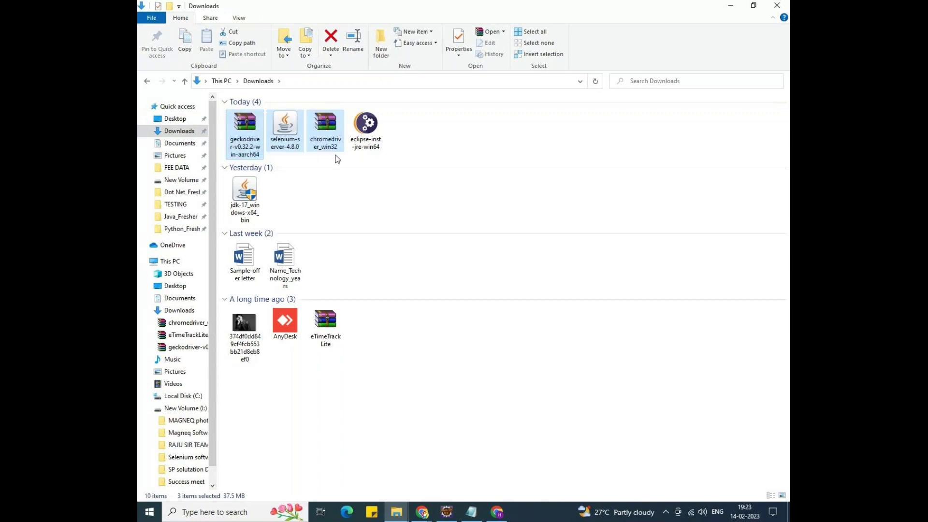
right_click(337, 160)
left_click(255, 118)
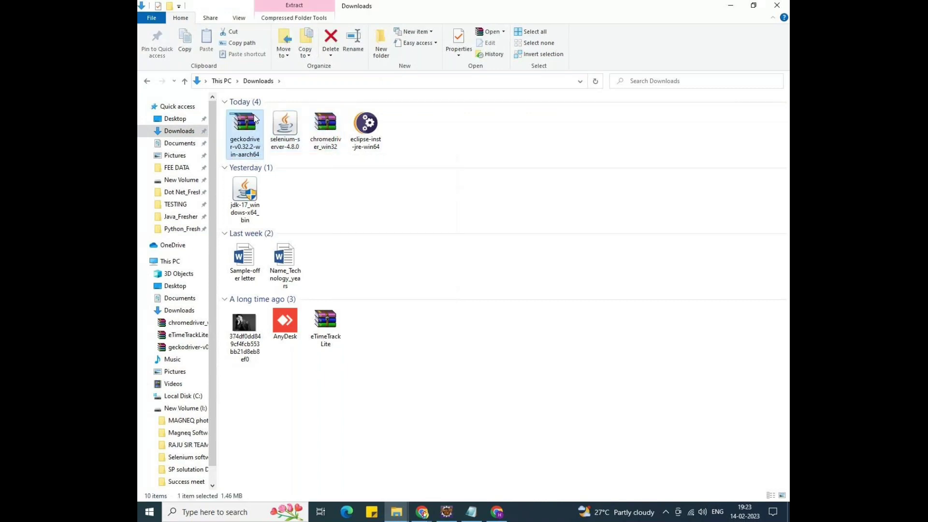
left_click_drag(255, 119, 346, 155)
right_click(346, 156)
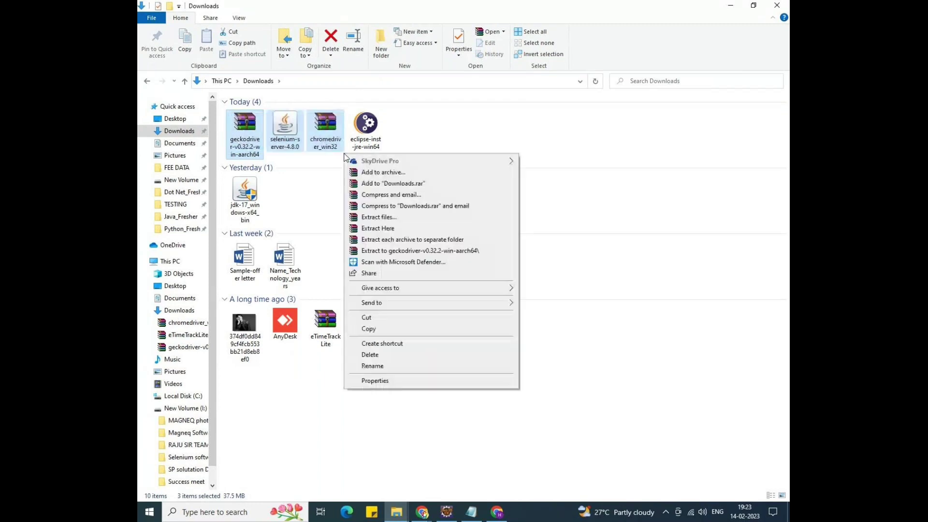
left_click(371, 329)
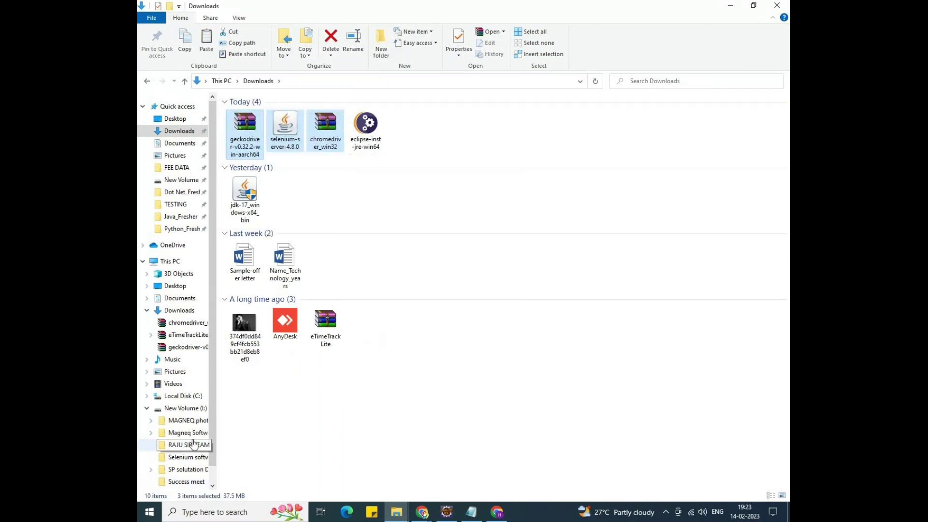
Paste the three copied Selenium files into the Selenium softwares folder on New Volume (I:).
double_click(191, 413)
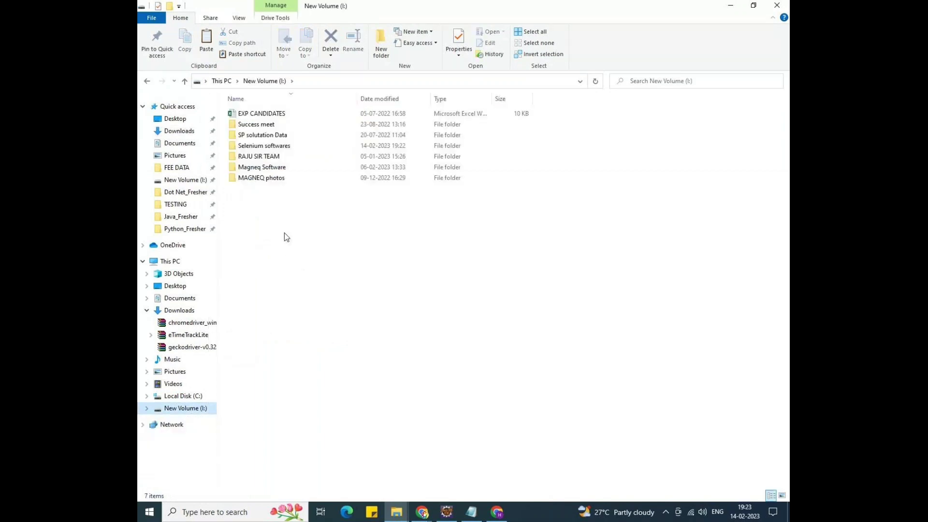
double_click(292, 146)
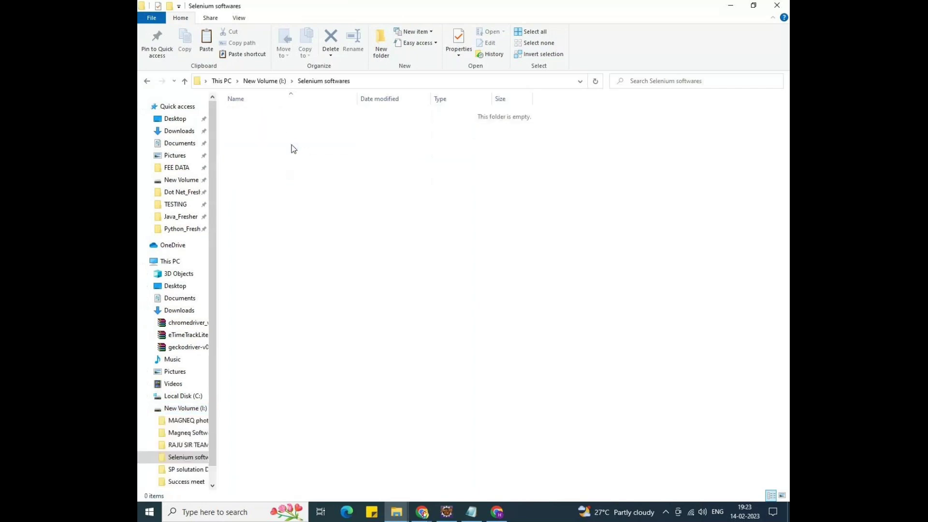
right_click(292, 148)
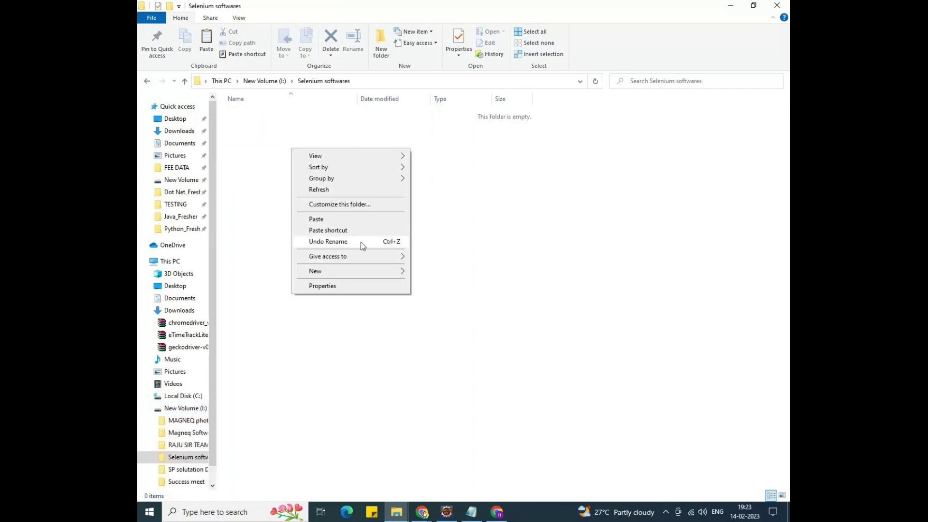
left_click(317, 220)
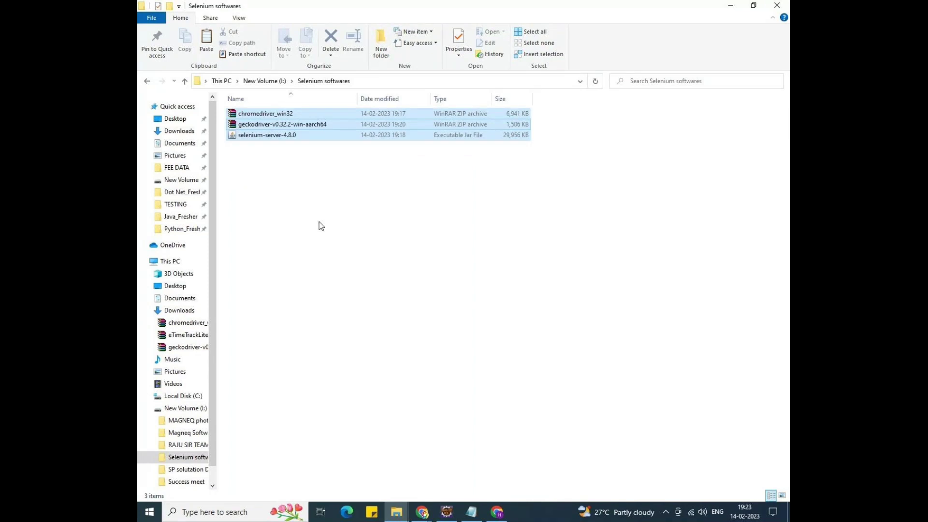
left_click(319, 223)
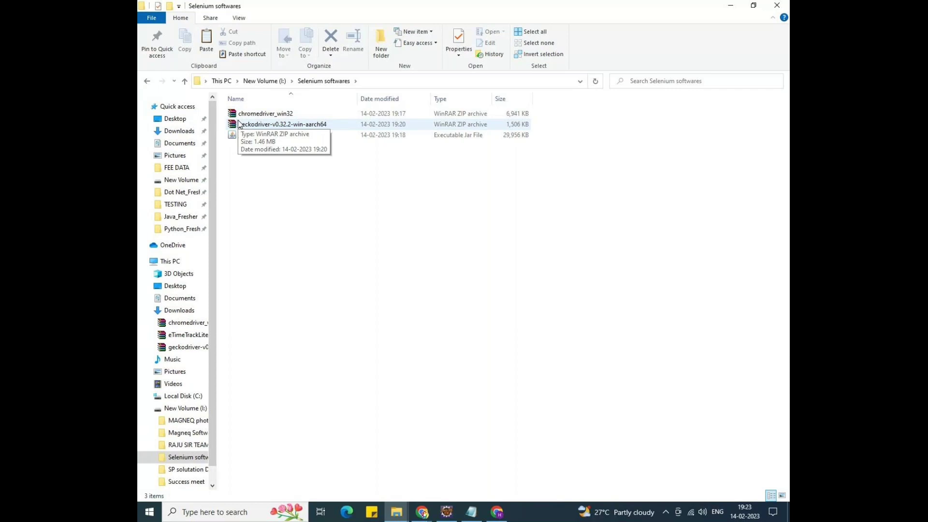
Extract the chromedriver_win32 archive directly into the Selenium softwares folder.
left_click(274, 114)
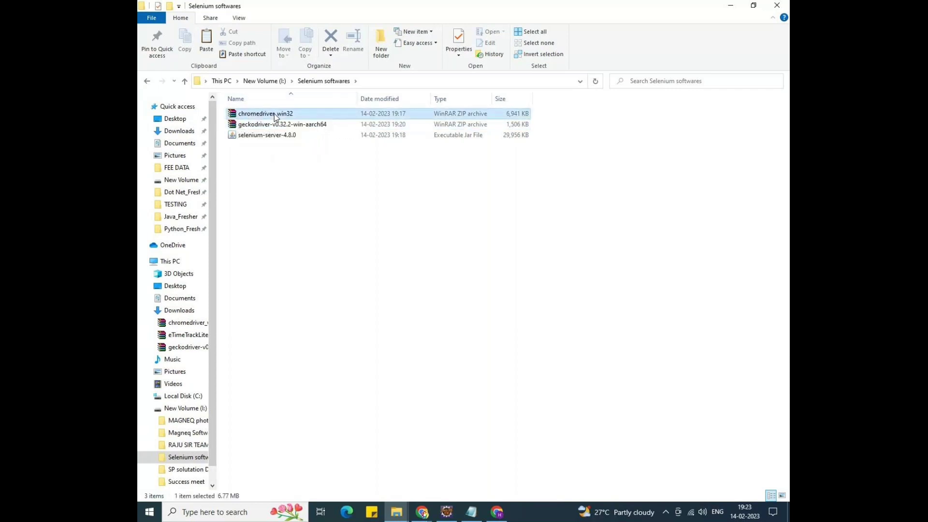
right_click(274, 114)
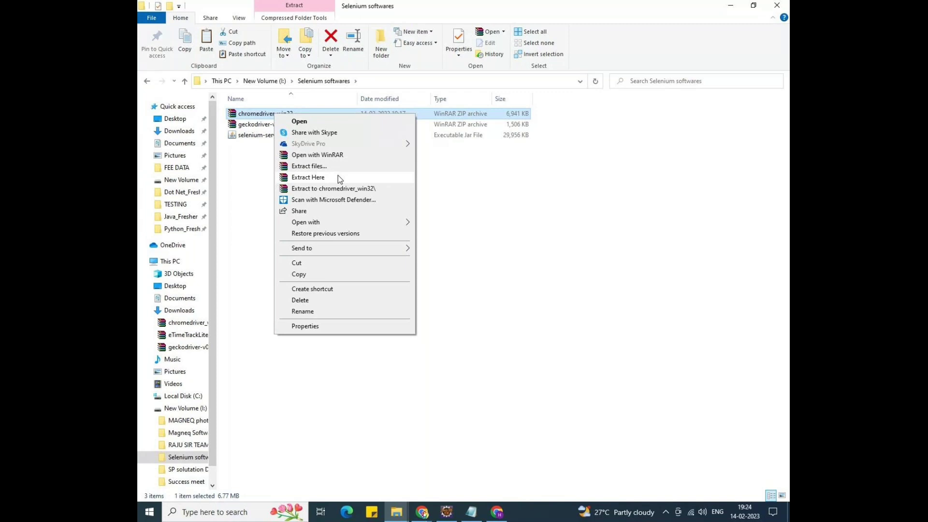
left_click(312, 178)
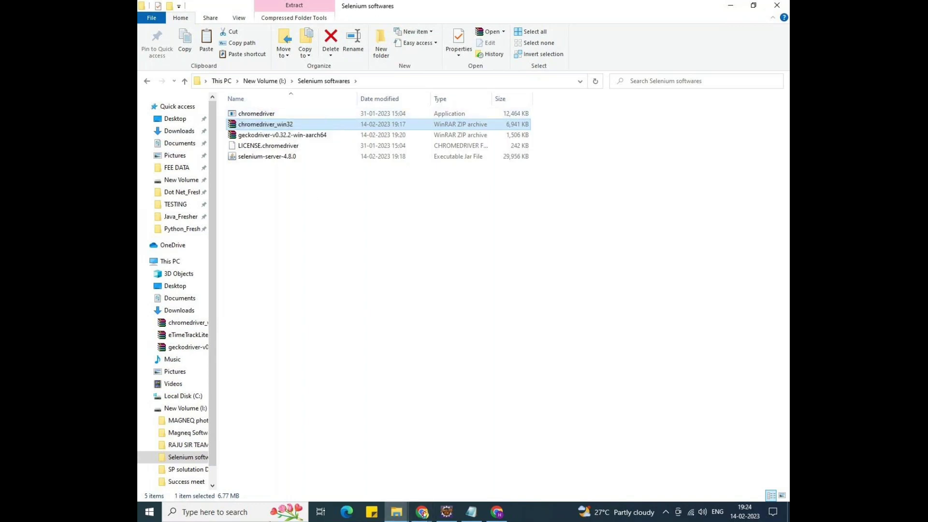
Launch the Windows Magnifier to enlarge the screen and move its control window off the file list.
key("super+s")
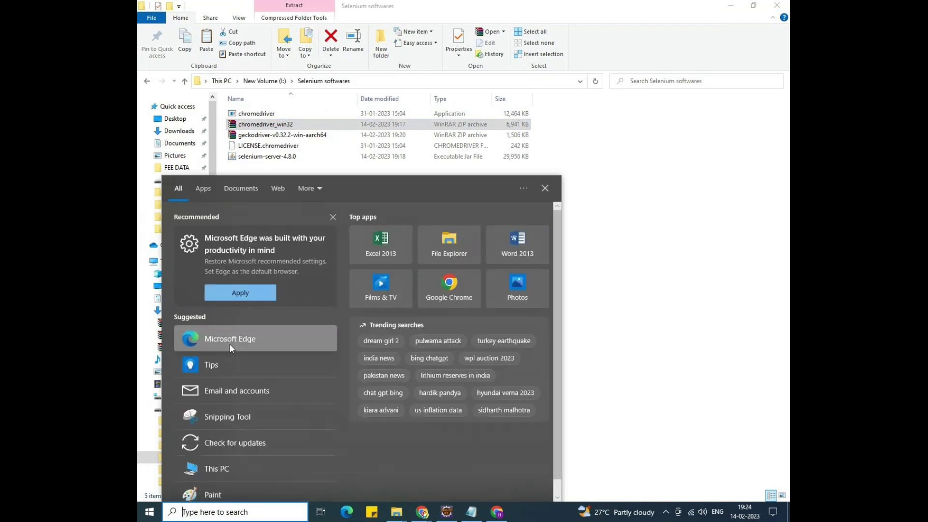
type("mag")
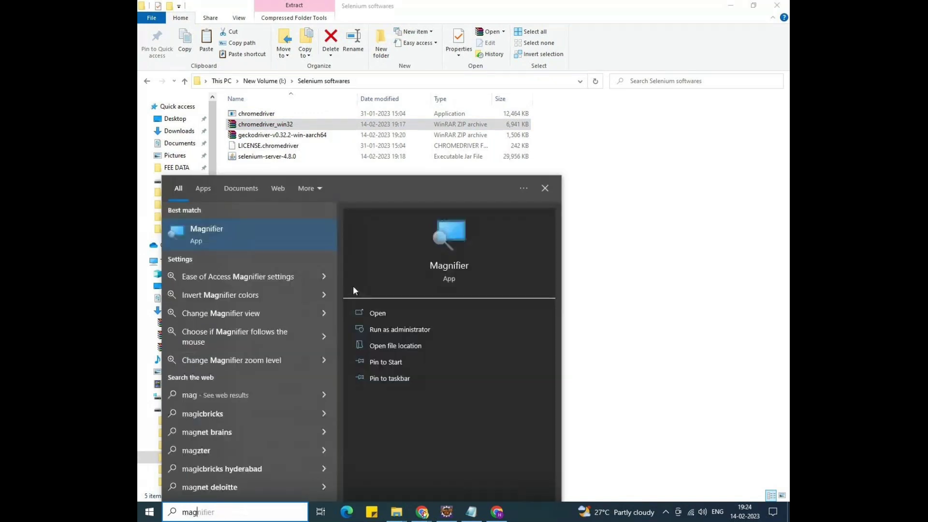
left_click(259, 247)
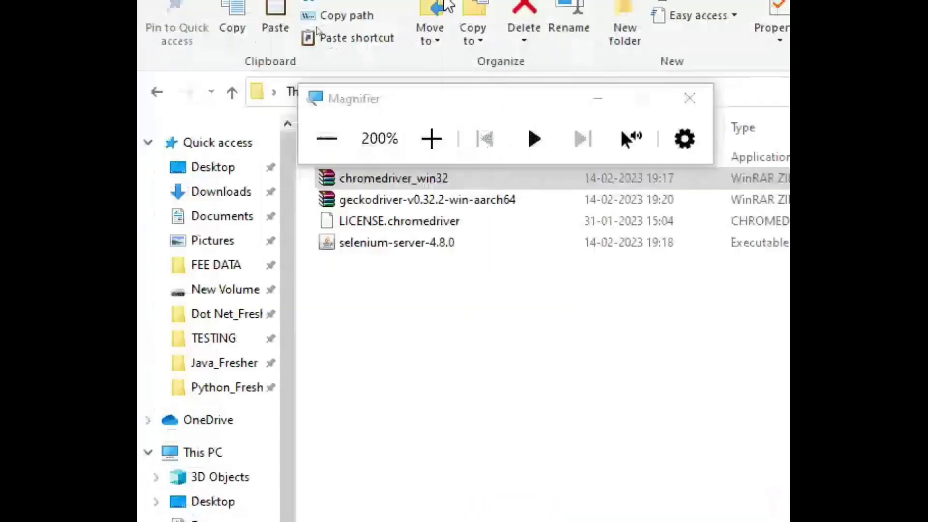
left_click_drag(367, 147, 473, 442)
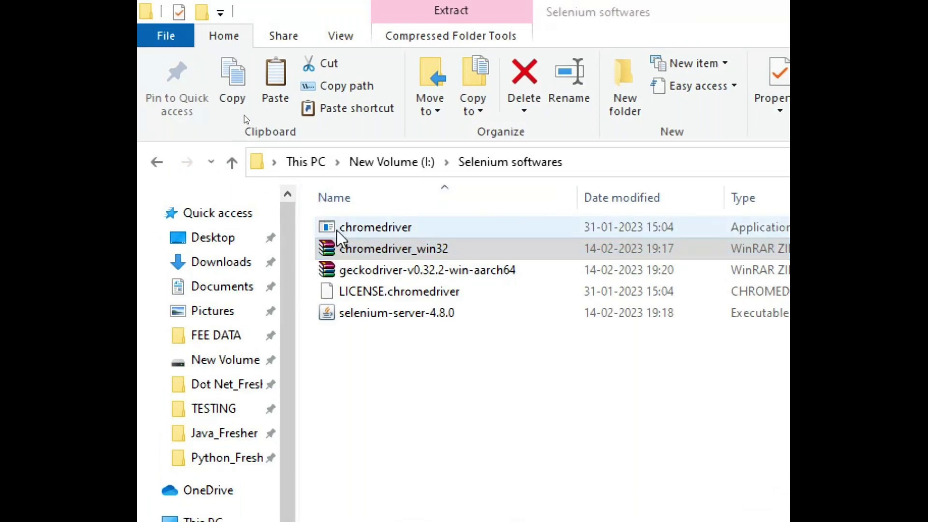
Extract the geckodriver-v0.32.2-win-aarch64 archive directly into the Selenium softwares folder.
right_click(385, 275)
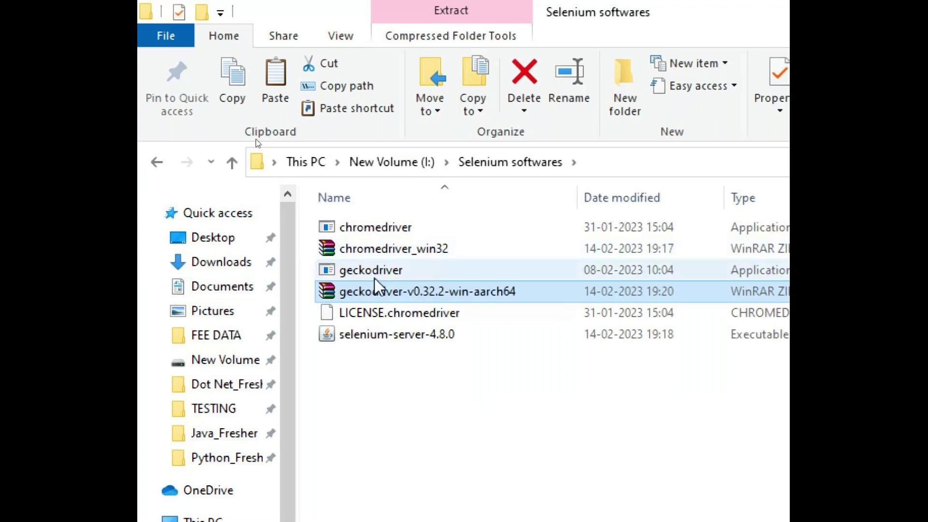
Set the Magnifier zoom back to 100% and move its control window out of the way of the folder contents.
key("super+plus")
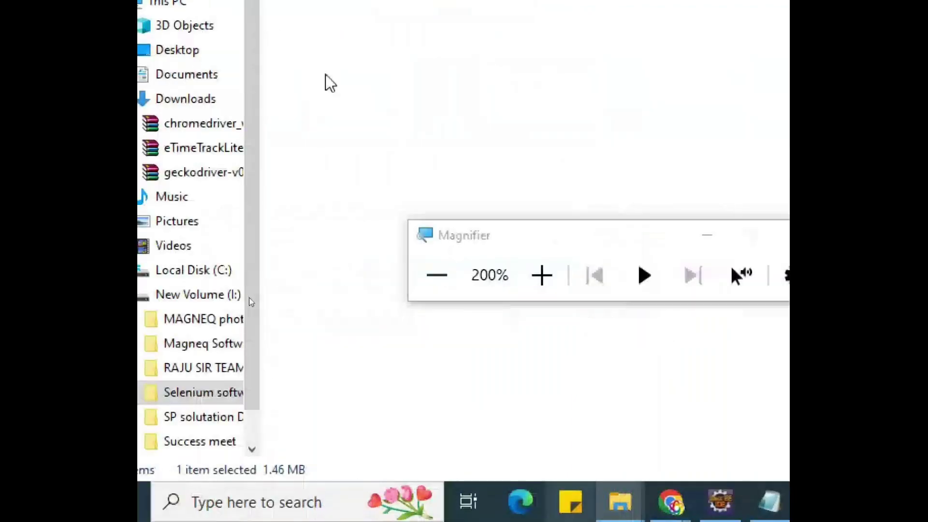
left_click(436, 275)
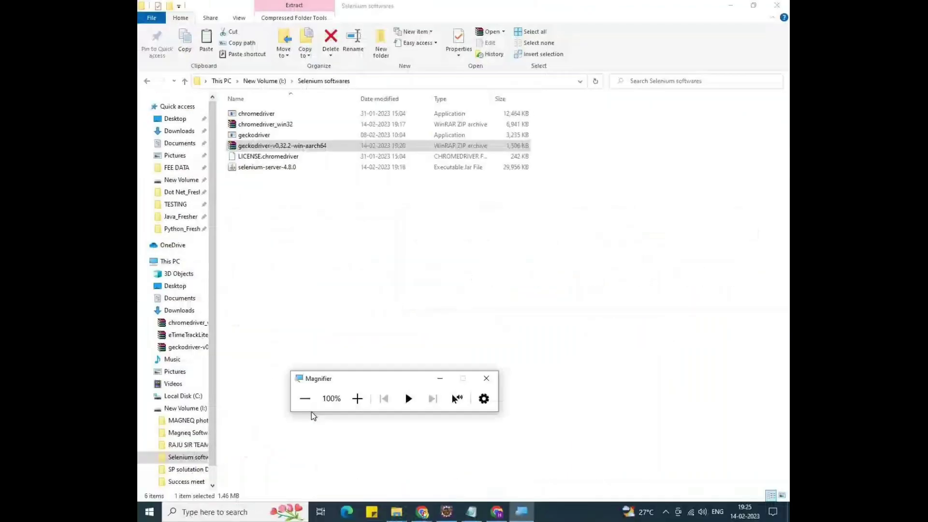
left_click_drag(375, 369, 639, 364)
left_click_drag(354, 382, 625, 457)
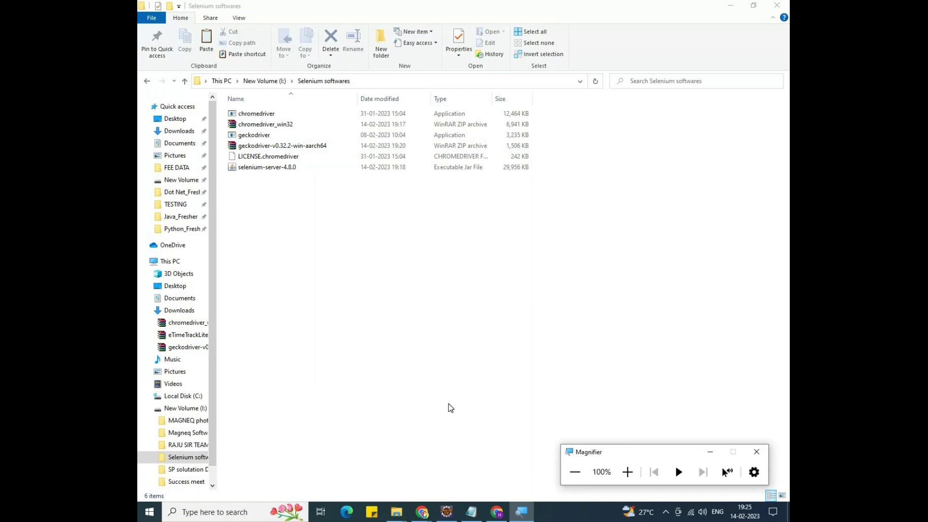